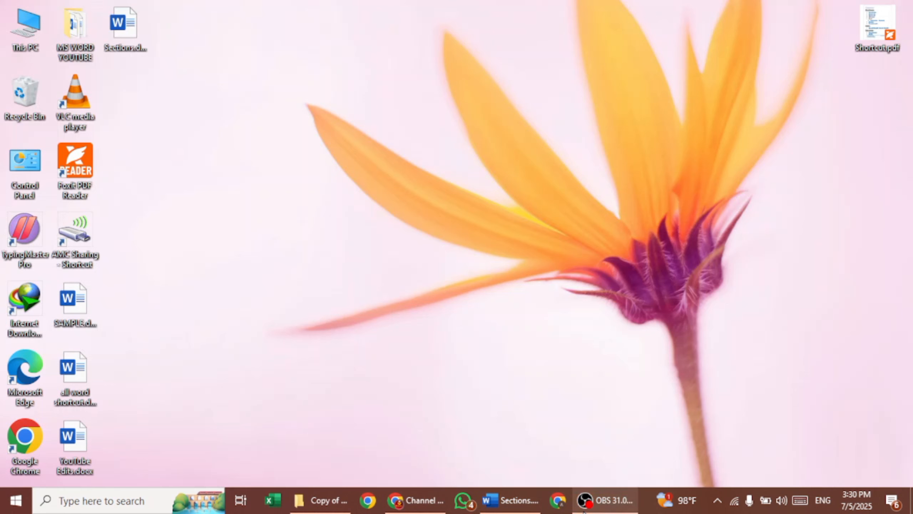
Switch to the Sections.docx document in Word and lay out the whole text in two columns.
{"action": "left_click", "coordinate": [510, 500]}
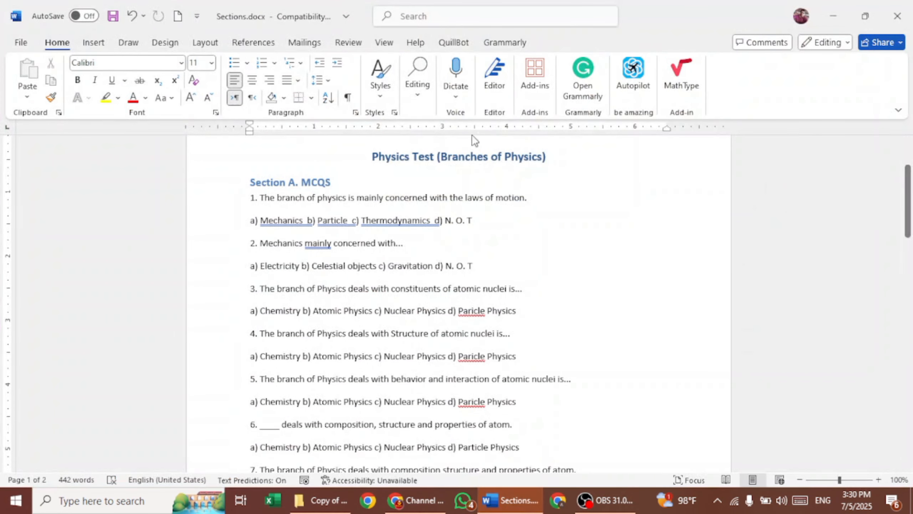
{"action": "left_click", "coordinate": [203, 43]}
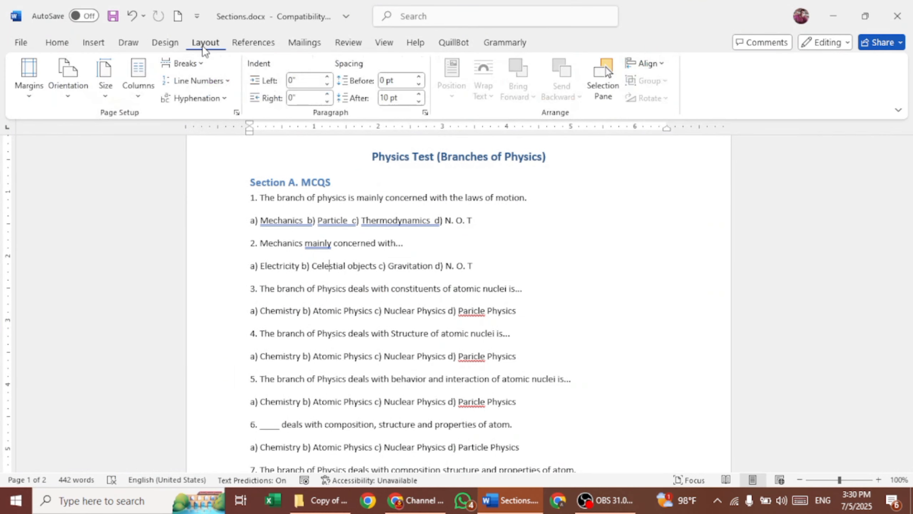
{"action": "left_click", "coordinate": [138, 97]}
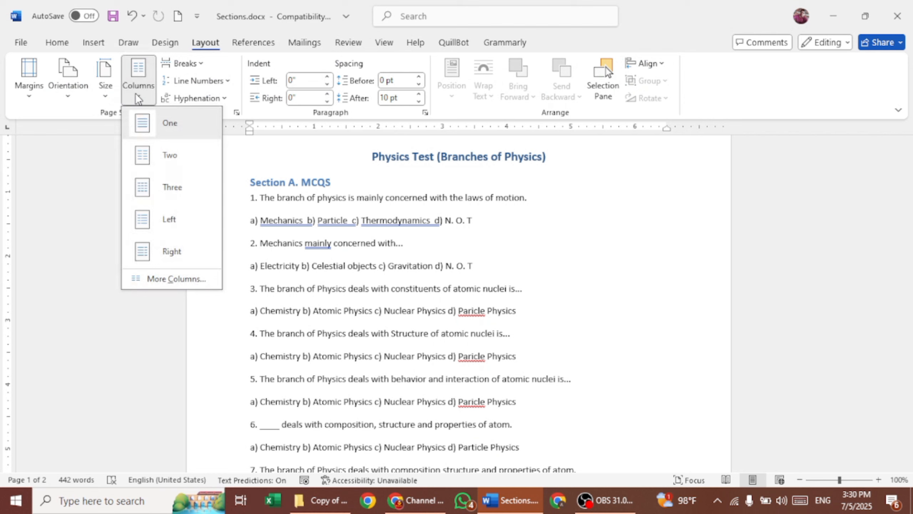
{"action": "left_click", "coordinate": [158, 155]}
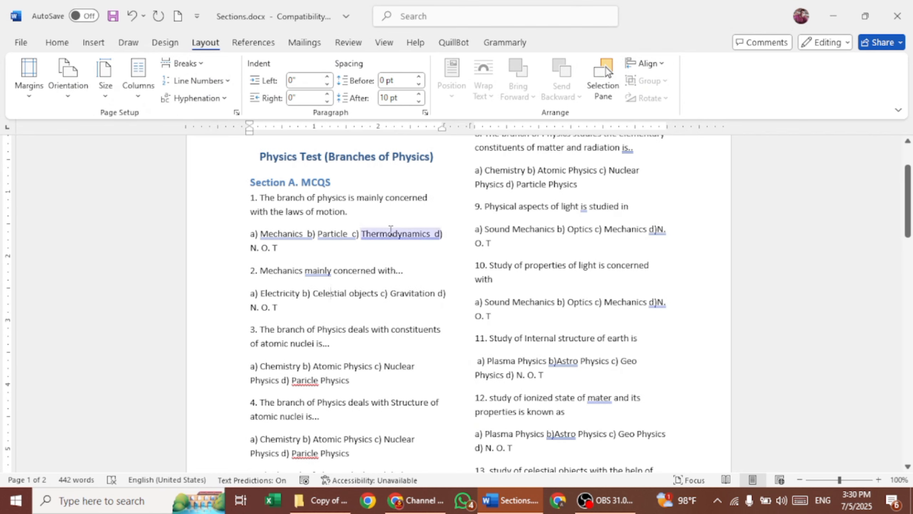
Review the two-column layout through both pages and return the whole document to one column.
{"action": "scroll", "coordinate": [359, 234], "scroll_direction": "up", "scroll_amount": 2}
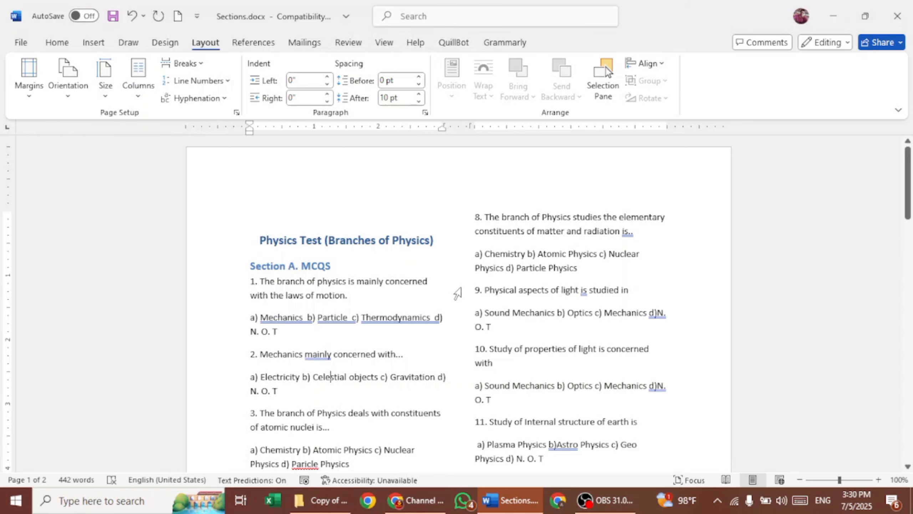
{"action": "scroll", "coordinate": [457, 293], "scroll_direction": "down", "scroll_amount": 8}
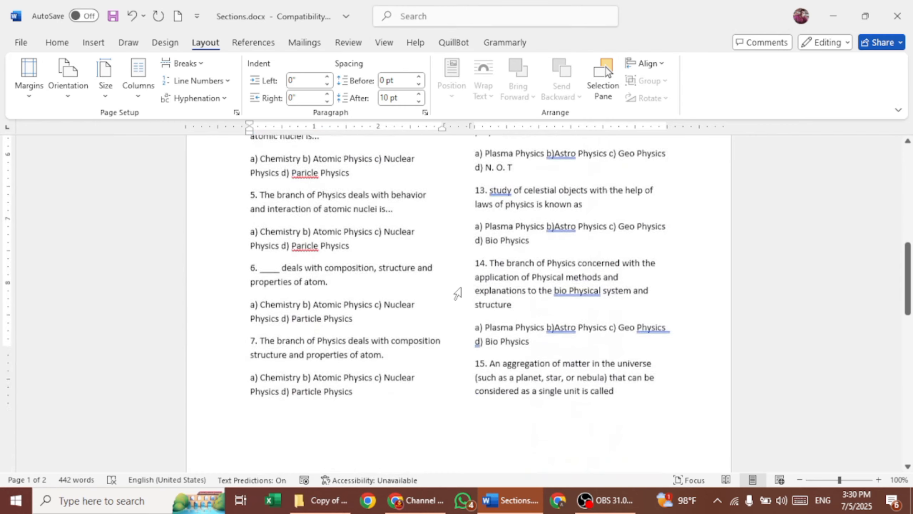
{"action": "scroll", "coordinate": [458, 293], "scroll_direction": "down", "scroll_amount": 8}
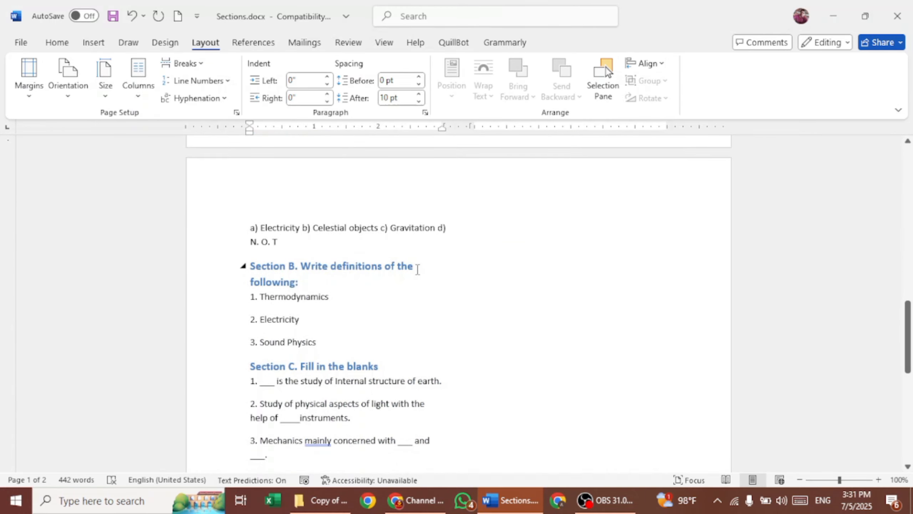
{"action": "scroll", "coordinate": [317, 368], "scroll_direction": "down", "scroll_amount": 5}
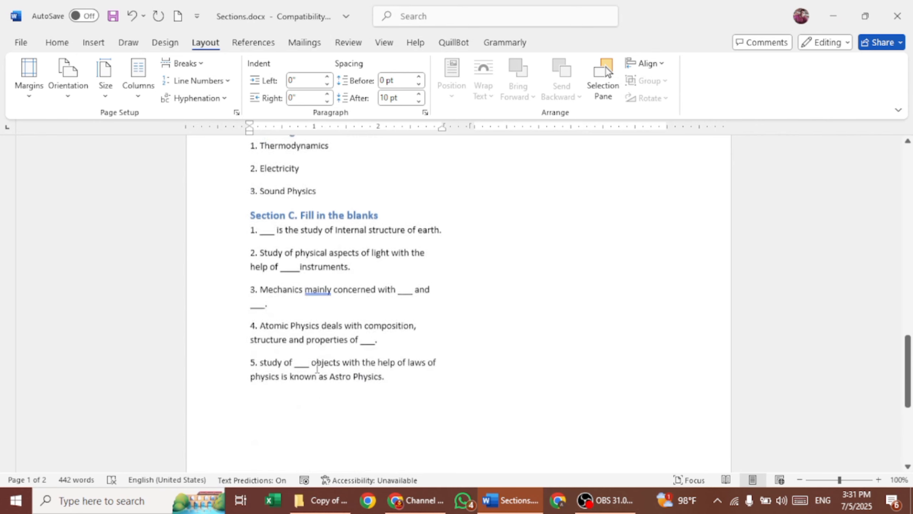
{"action": "scroll", "coordinate": [317, 368], "scroll_direction": "up", "scroll_amount": 20}
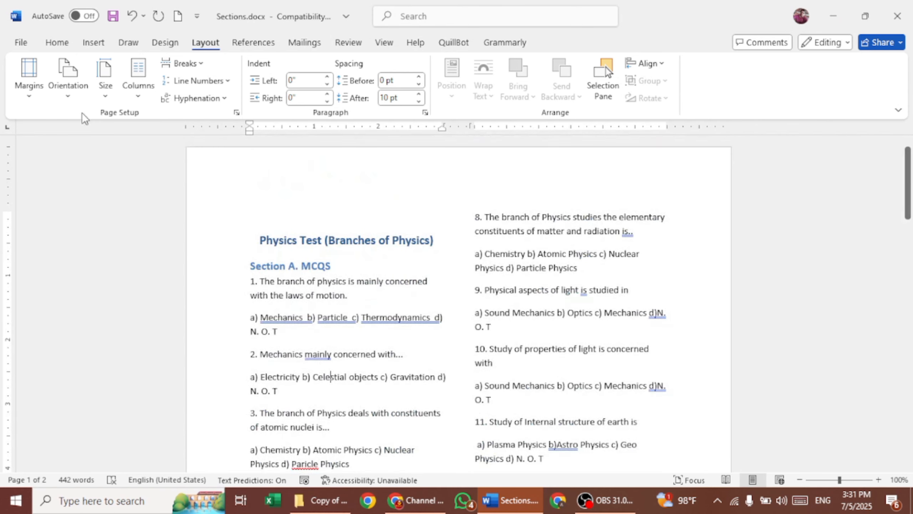
{"action": "left_click", "coordinate": [136, 95]}
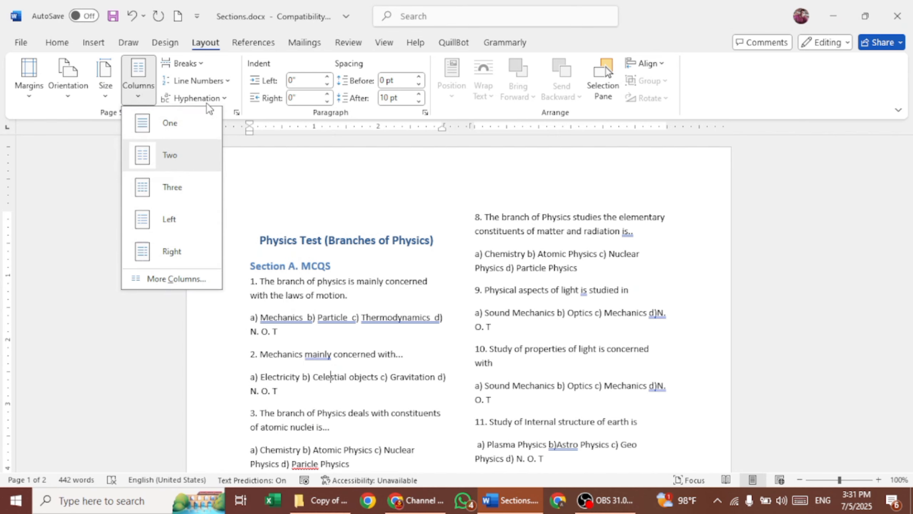
{"action": "left_click", "coordinate": [184, 126]}
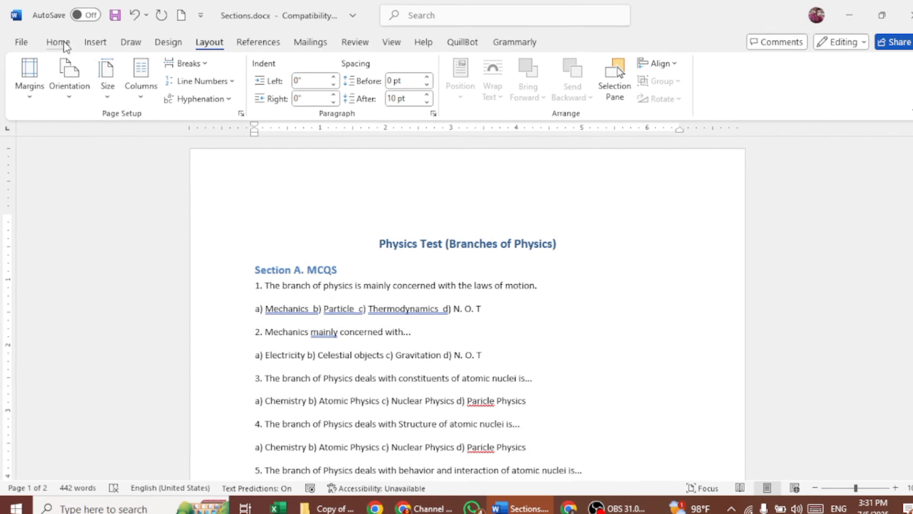
Show the paragraph marks and insert a continuous section break after the title "Physics Test (Branches of Physics)".
{"action": "left_click", "coordinate": [56, 42]}
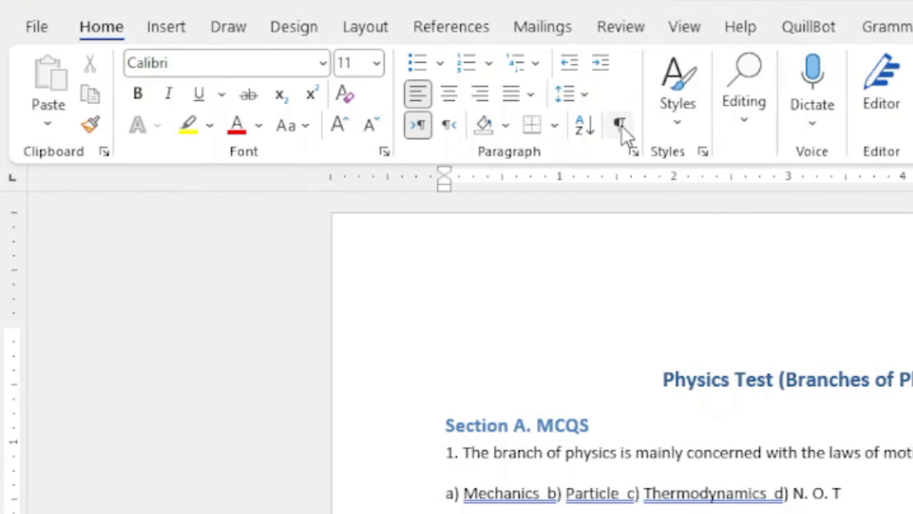
{"action": "left_click", "coordinate": [620, 125]}
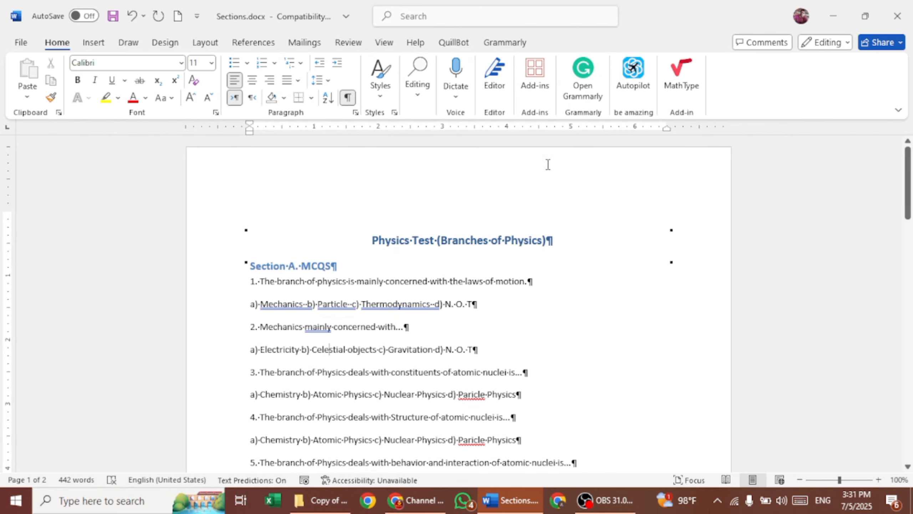
{"action": "left_click", "coordinate": [583, 241]}
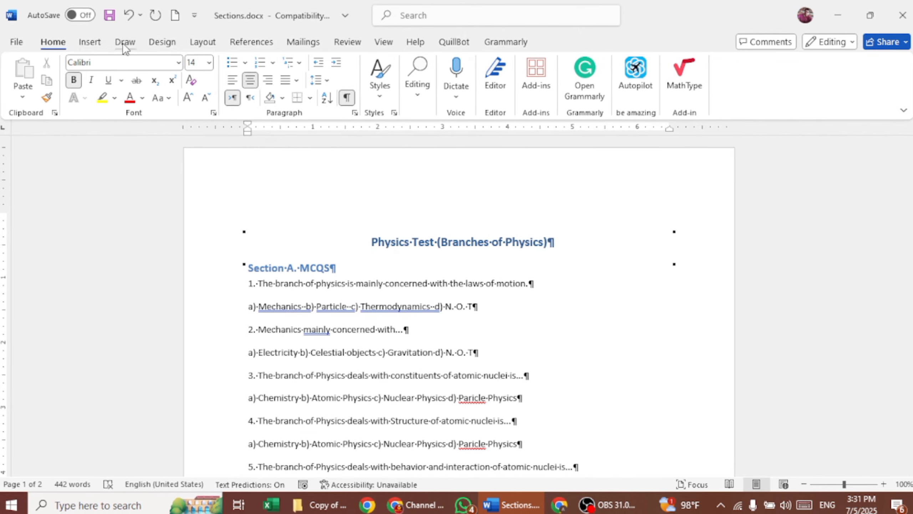
{"action": "left_click", "coordinate": [183, 37]}
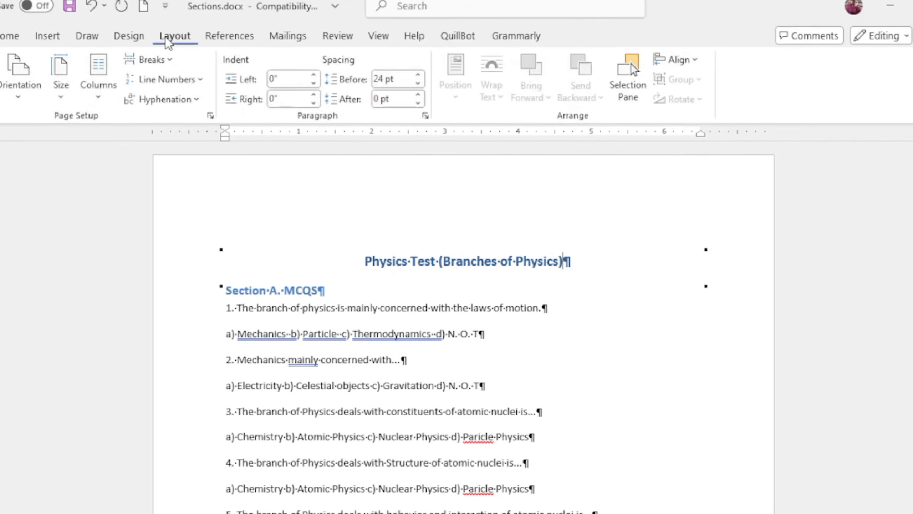
{"action": "left_click", "coordinate": [144, 57]}
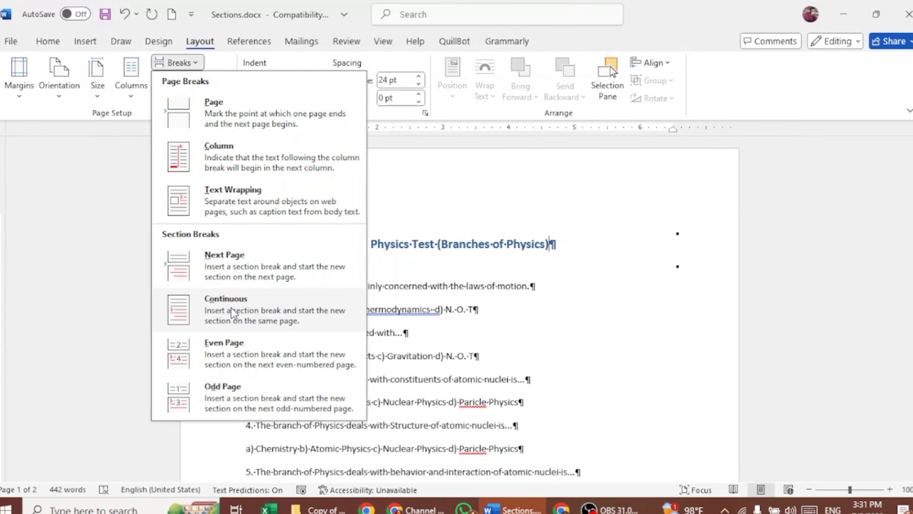
{"action": "left_click", "coordinate": [232, 306]}
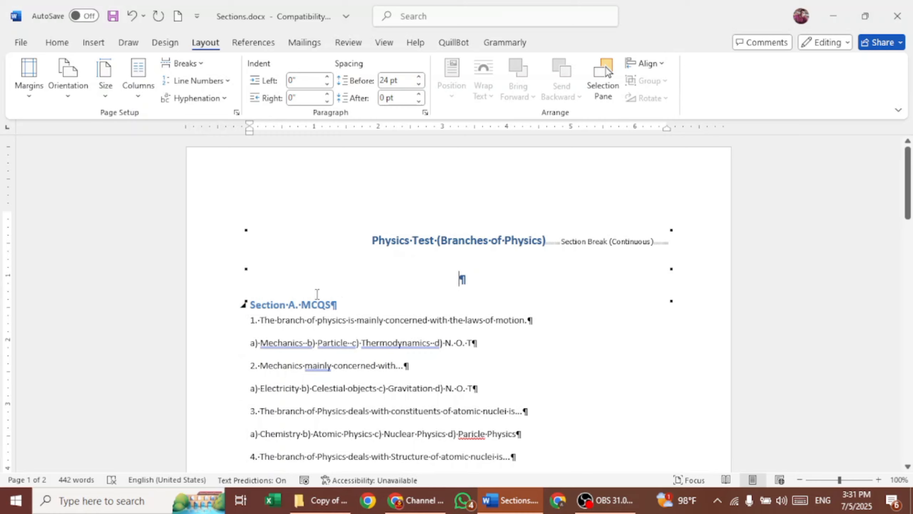
Insert a continuous section break after the "Section A. MCQS" heading.
{"action": "left_click", "coordinate": [147, 73]}
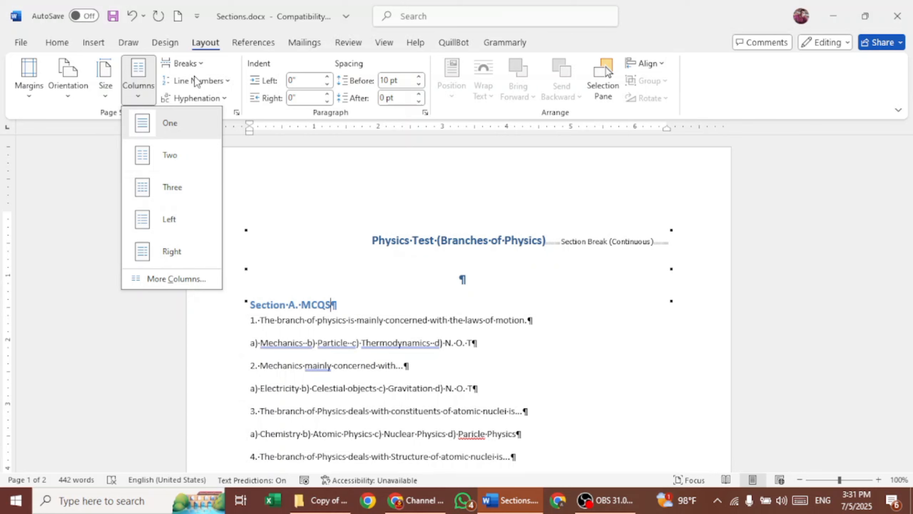
{"action": "left_click", "coordinate": [190, 66]}
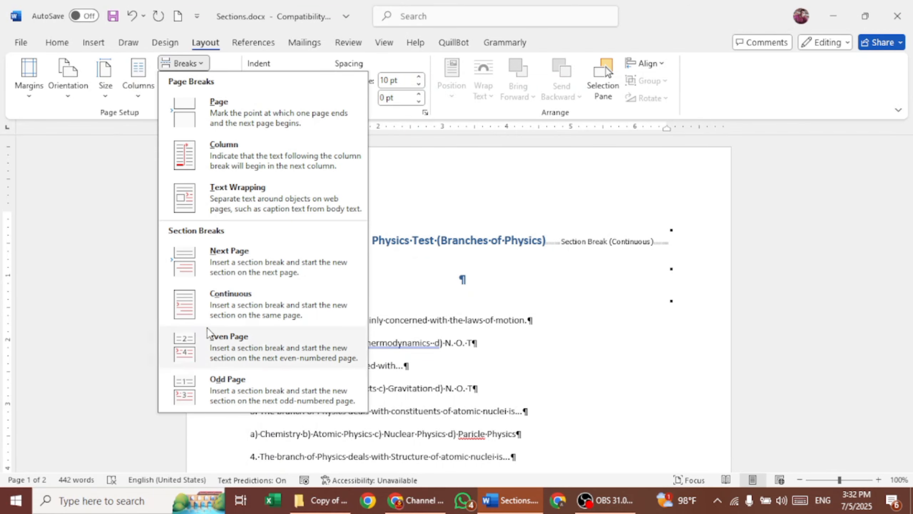
{"action": "left_click", "coordinate": [225, 303]}
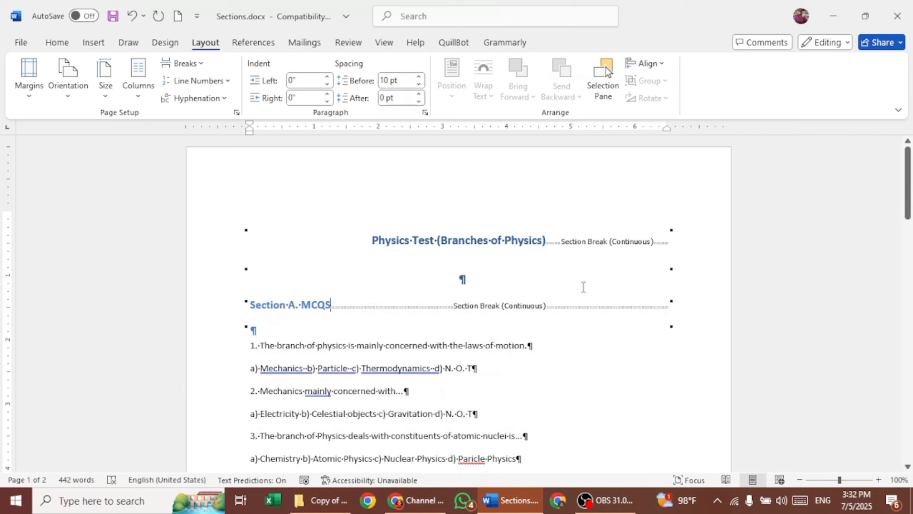
Arrange the text following the Section A heading in two columns, starting from the first multiple-choice question.
{"action": "left_click", "coordinate": [564, 241]}
{"action": "left_click", "coordinate": [141, 73]}
{"action": "left_click", "coordinate": [175, 158]}
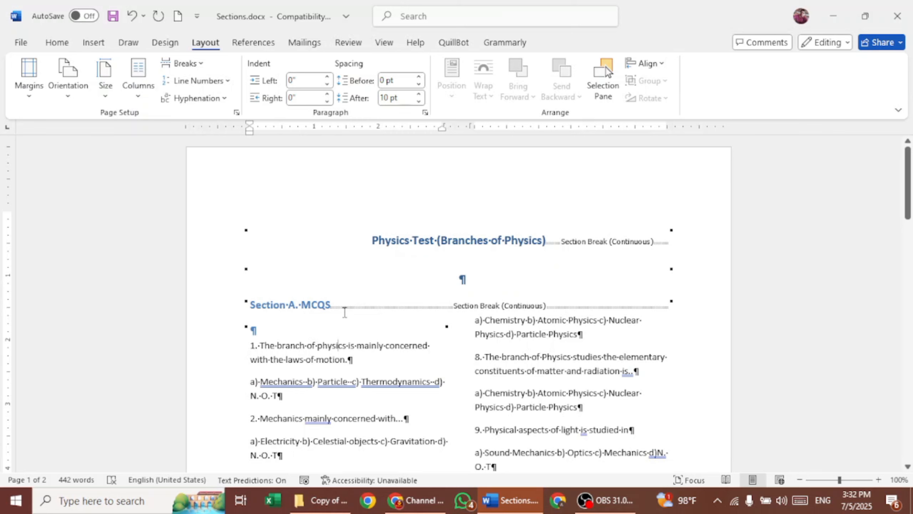
Set the section containing the Section B heading to one column and insert a continuous section break after that heading.
{"action": "scroll", "coordinate": [348, 313], "scroll_direction": "down", "scroll_amount": 3}
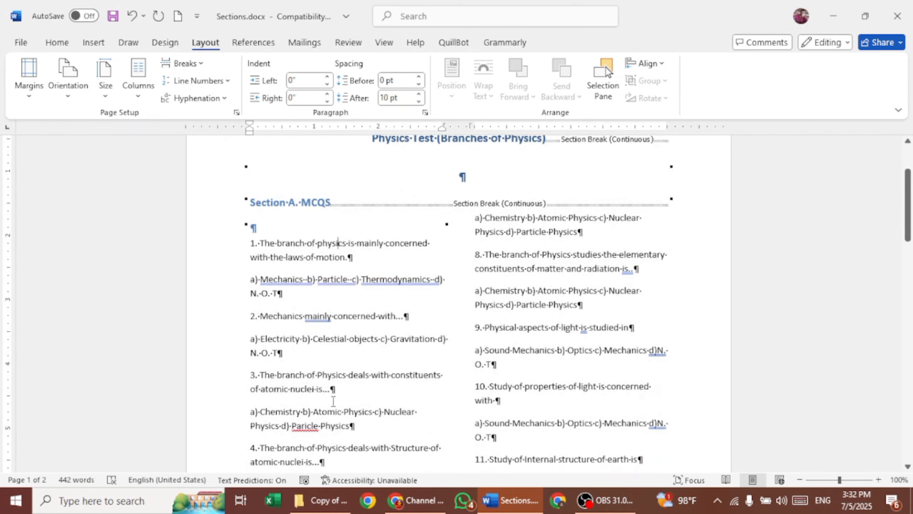
{"action": "scroll", "coordinate": [333, 401], "scroll_direction": "down", "scroll_amount": 10}
{"action": "scroll", "coordinate": [331, 401], "scroll_direction": "down", "scroll_amount": 7}
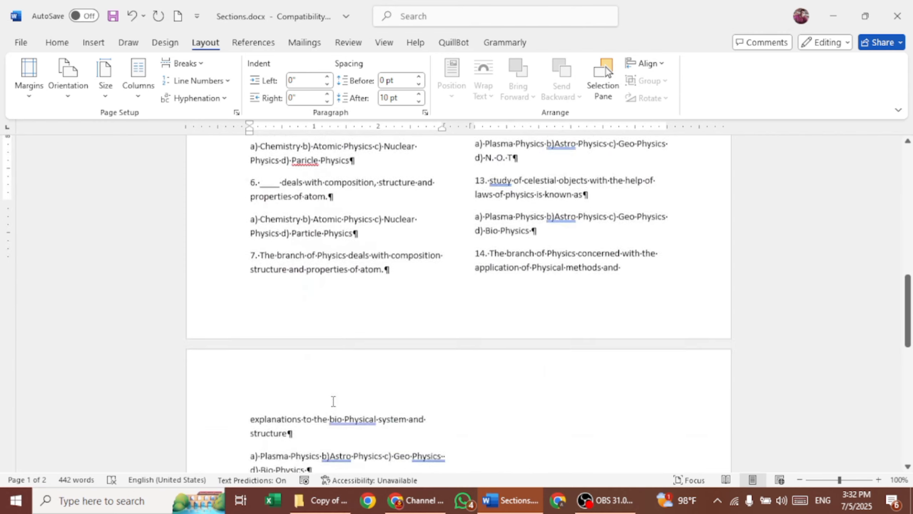
{"action": "scroll", "coordinate": [333, 397], "scroll_direction": "down", "scroll_amount": 3}
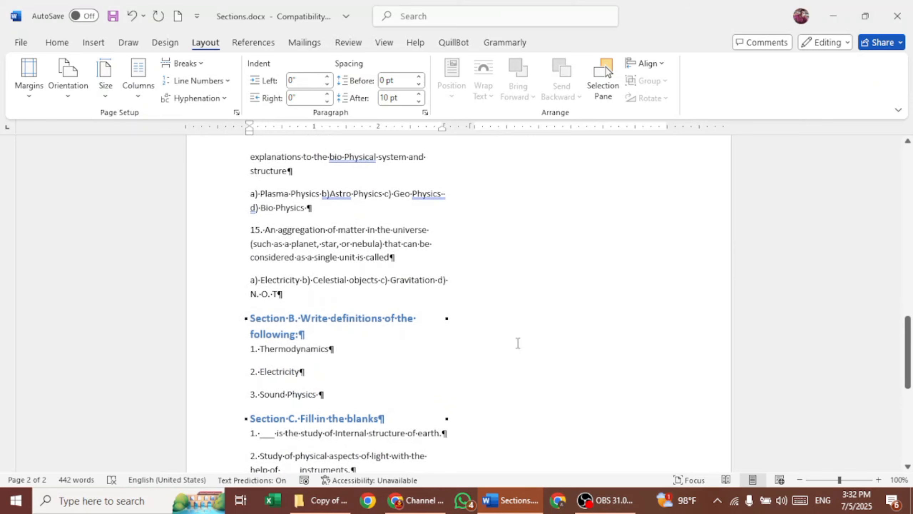
{"action": "scroll", "coordinate": [394, 297], "scroll_direction": "up", "scroll_amount": 5}
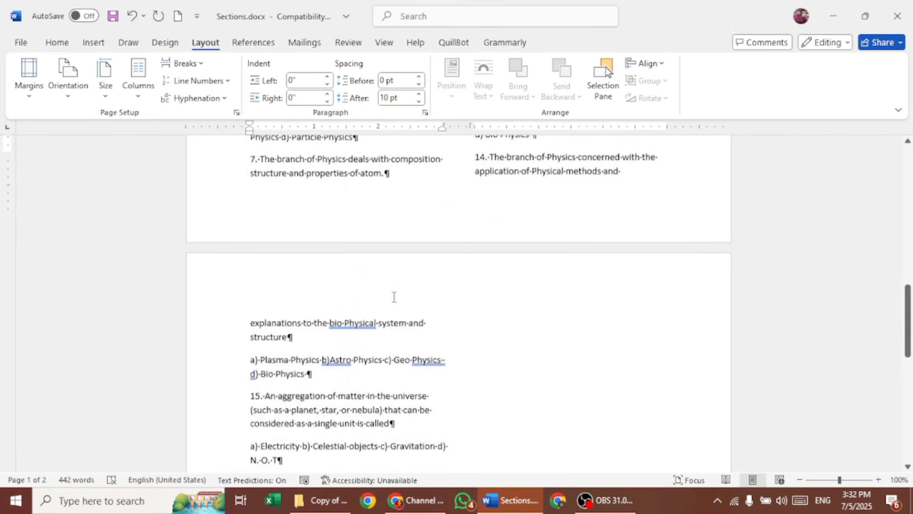
{"action": "scroll", "coordinate": [394, 297], "scroll_direction": "down", "scroll_amount": 5}
{"action": "left_click", "coordinate": [315, 352]}
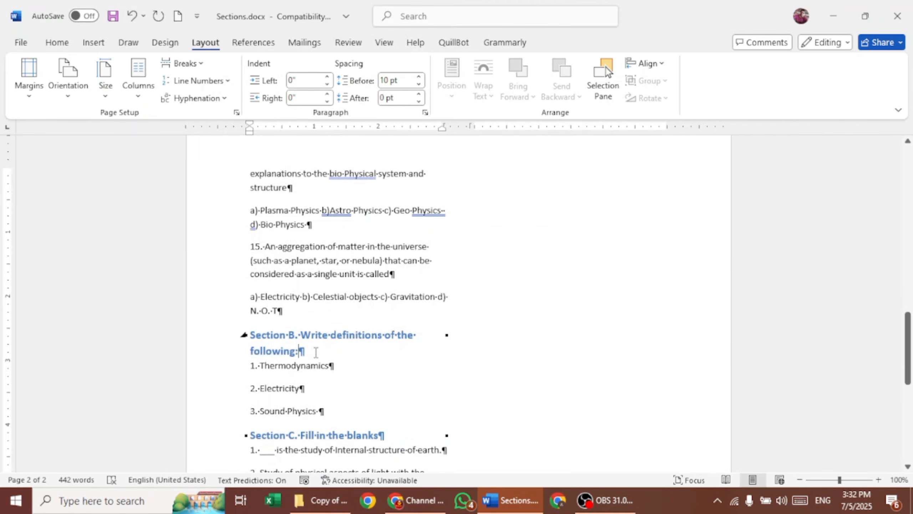
{"action": "left_click", "coordinate": [128, 67]}
{"action": "left_click", "coordinate": [170, 131]}
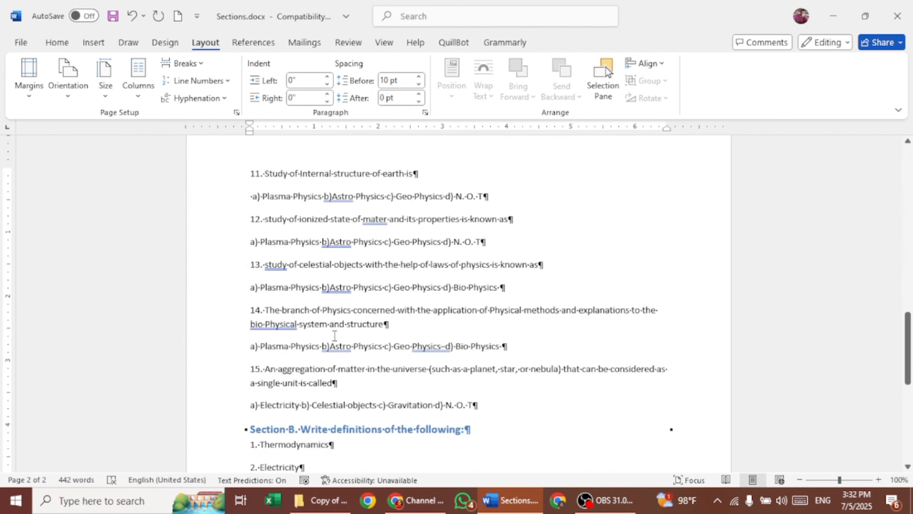
{"action": "left_click", "coordinate": [185, 63]}
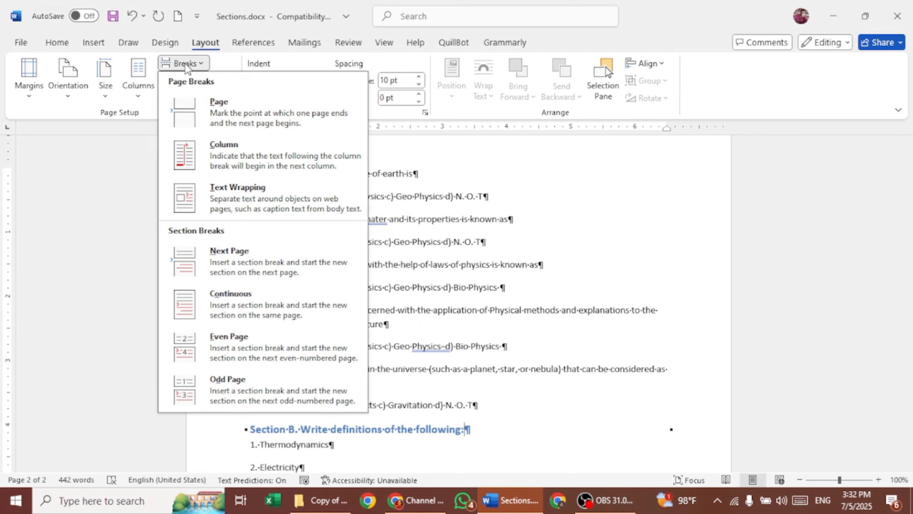
{"action": "left_click", "coordinate": [240, 311]}
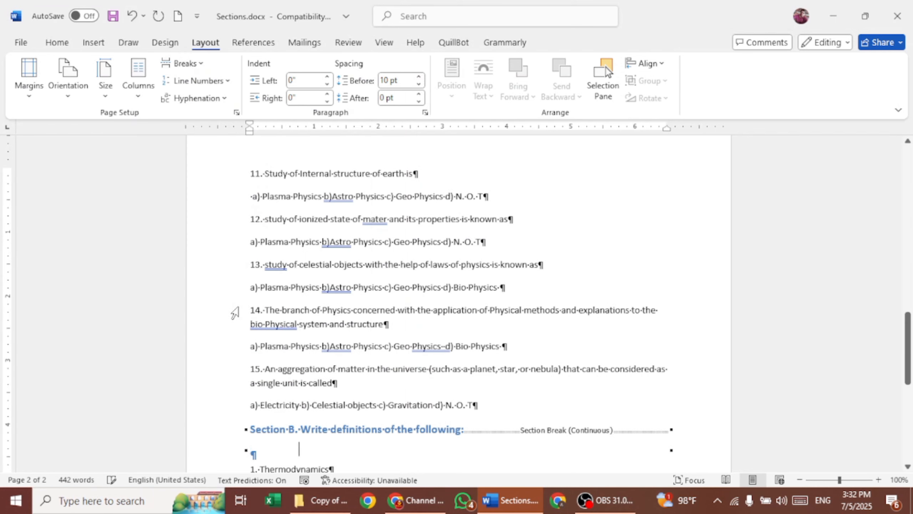
Insert a continuous section break after the "Section C. Fill in the blanks" heading.
{"action": "scroll", "coordinate": [384, 335], "scroll_direction": "down", "scroll_amount": 3}
{"action": "scroll", "coordinate": [384, 334], "scroll_direction": "down", "scroll_amount": 1}
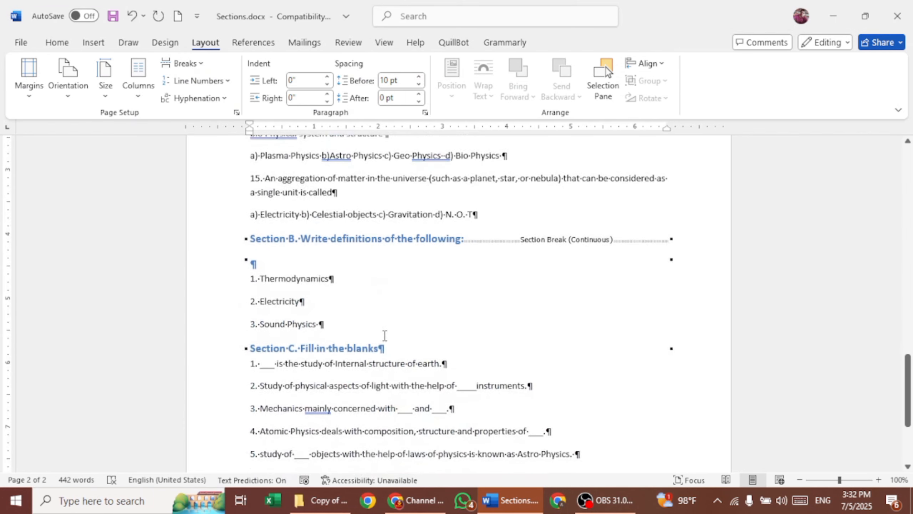
{"action": "left_click", "coordinate": [412, 360]}
{"action": "left_click", "coordinate": [395, 348]}
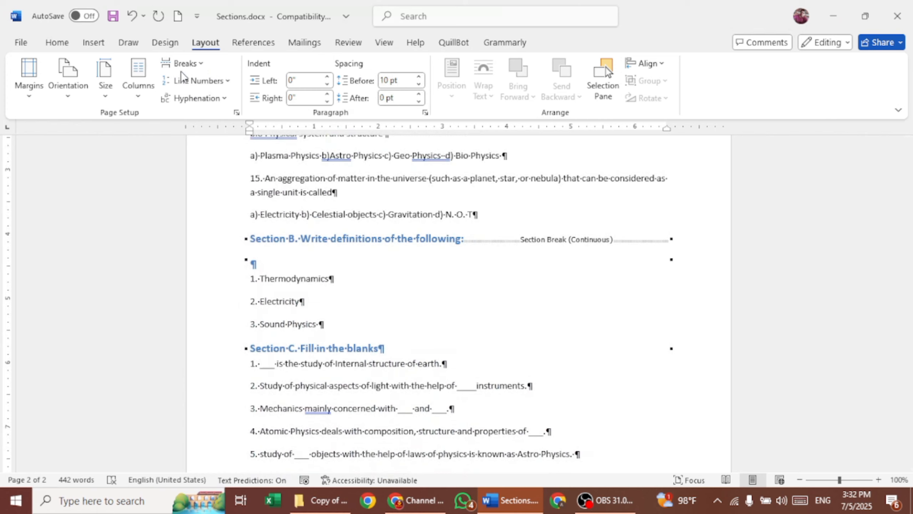
{"action": "left_click", "coordinate": [192, 67]}
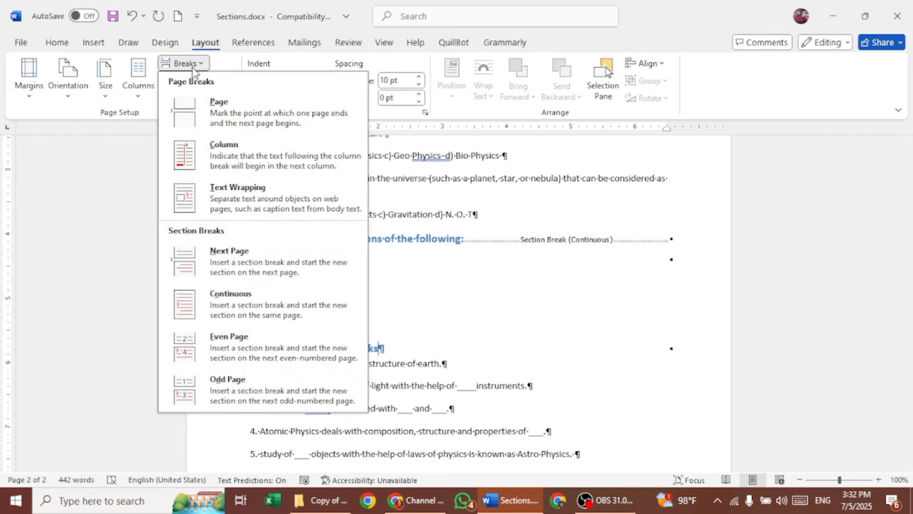
{"action": "left_click", "coordinate": [232, 297]}
Arrange the fill-in-the-blanks questions under the Section C heading in two columns.
{"action": "scroll", "coordinate": [437, 362], "scroll_direction": "down", "scroll_amount": 3}
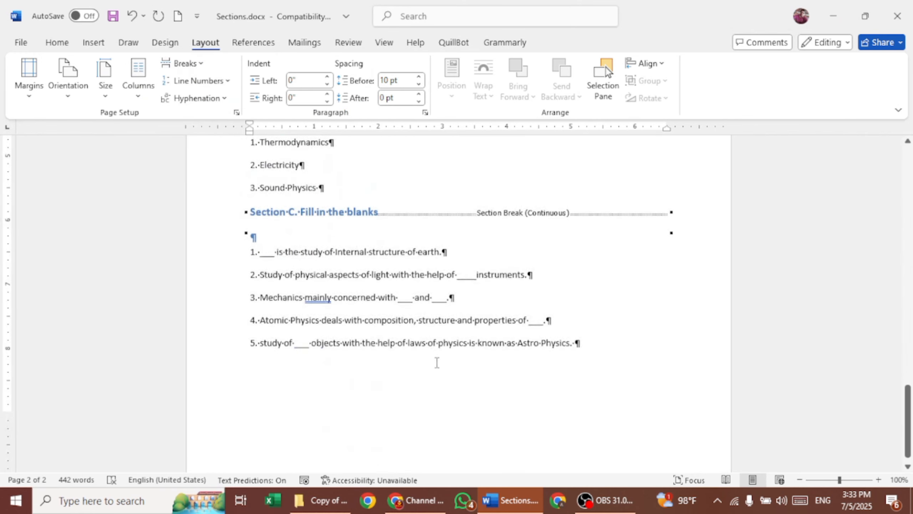
{"action": "scroll", "coordinate": [437, 363], "scroll_direction": "down", "scroll_amount": 1}
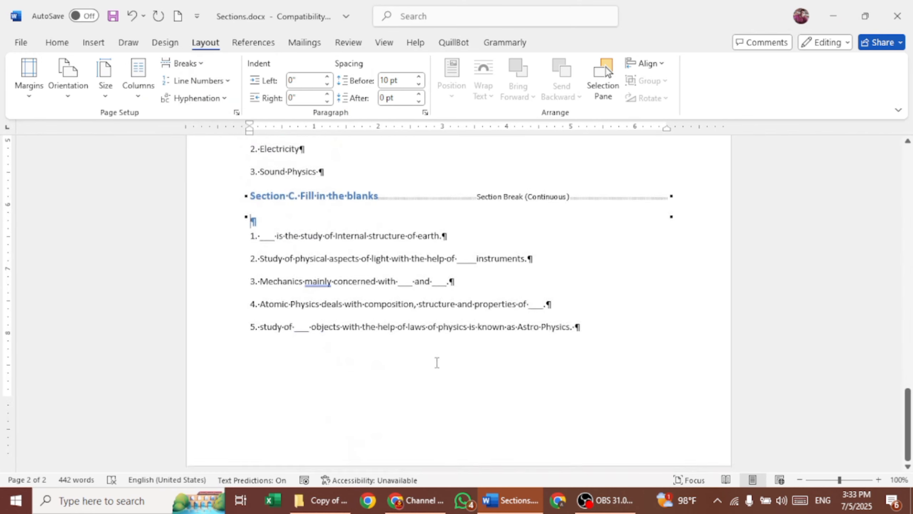
{"action": "left_click", "coordinate": [137, 86]}
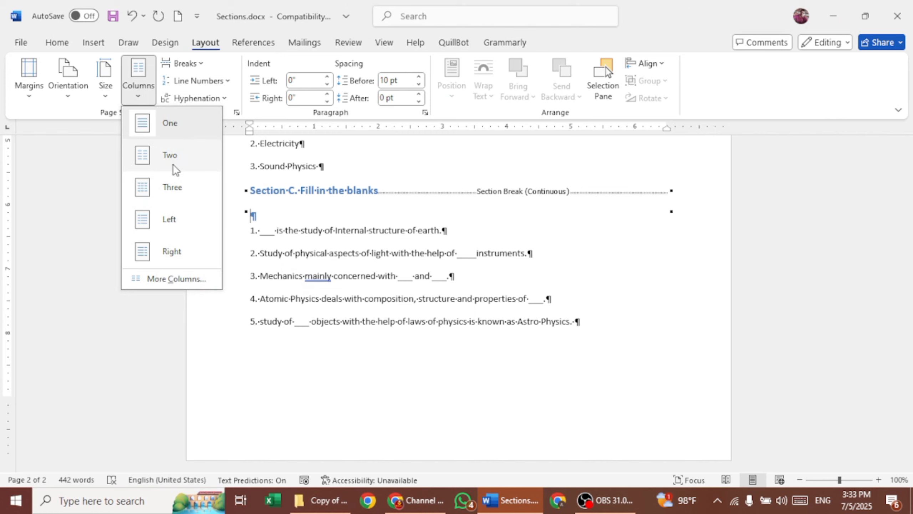
{"action": "left_click", "coordinate": [174, 156]}
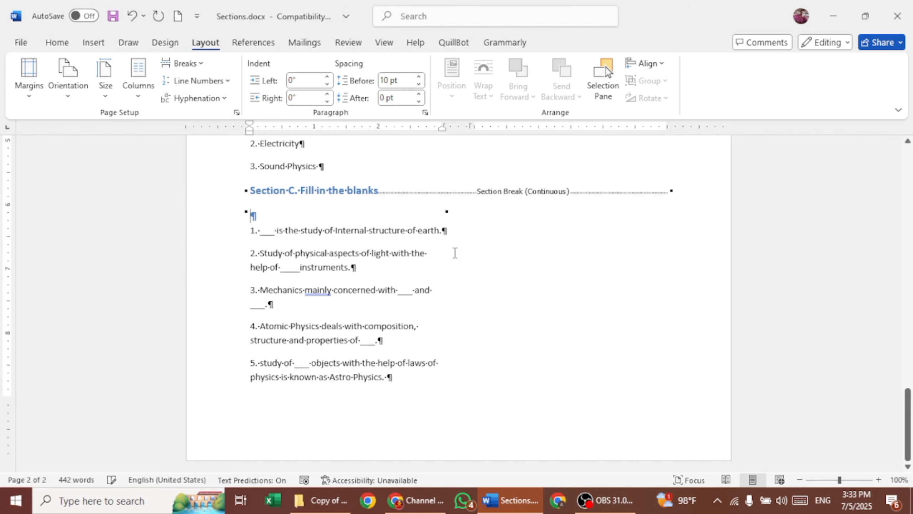
Set the Section C fill-in-the-blanks questions back to one column.
{"action": "scroll", "coordinate": [455, 253], "scroll_direction": "up", "scroll_amount": 3}
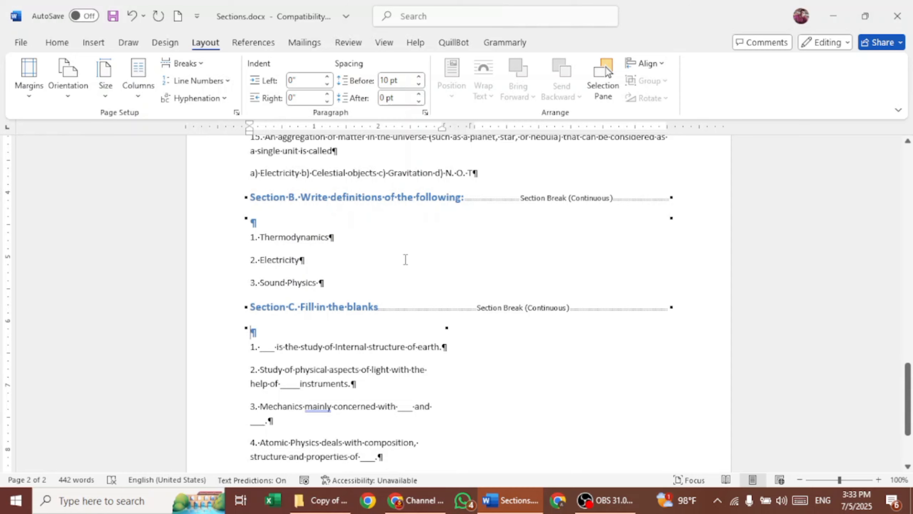
{"action": "left_click", "coordinate": [436, 409]}
{"action": "left_click", "coordinate": [143, 74]}
{"action": "left_click", "coordinate": [176, 124]}
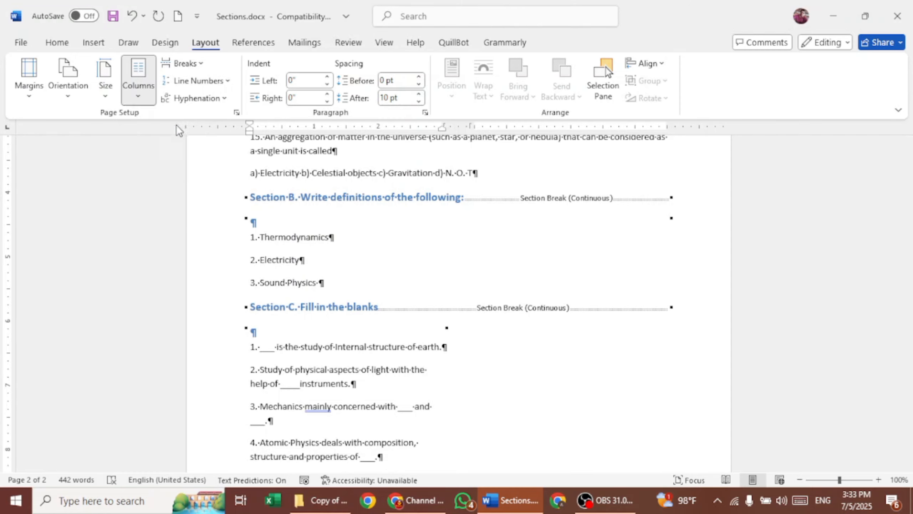
Arrange the multiple-choice questions of Section A in two columns.
{"action": "scroll", "coordinate": [450, 271], "scroll_direction": "up", "scroll_amount": 1}
{"action": "scroll", "coordinate": [451, 275], "scroll_direction": "up", "scroll_amount": 12}
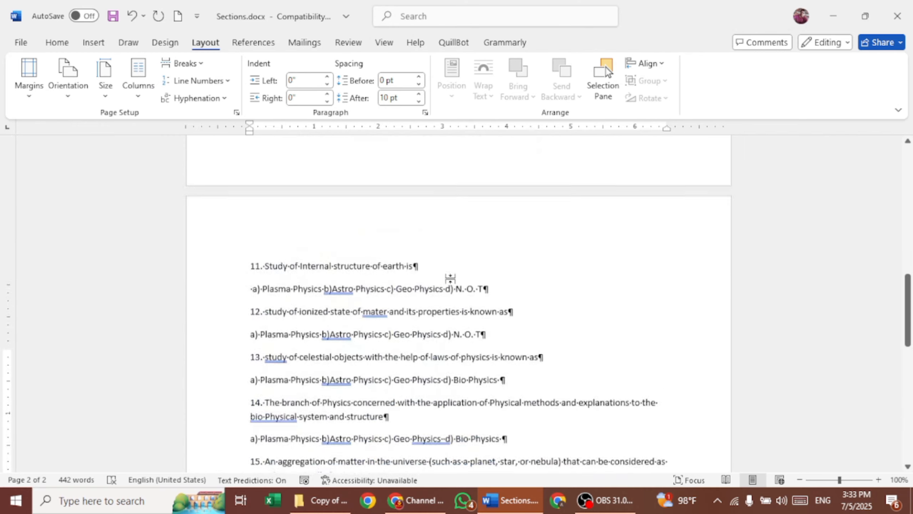
{"action": "left_click", "coordinate": [351, 226]}
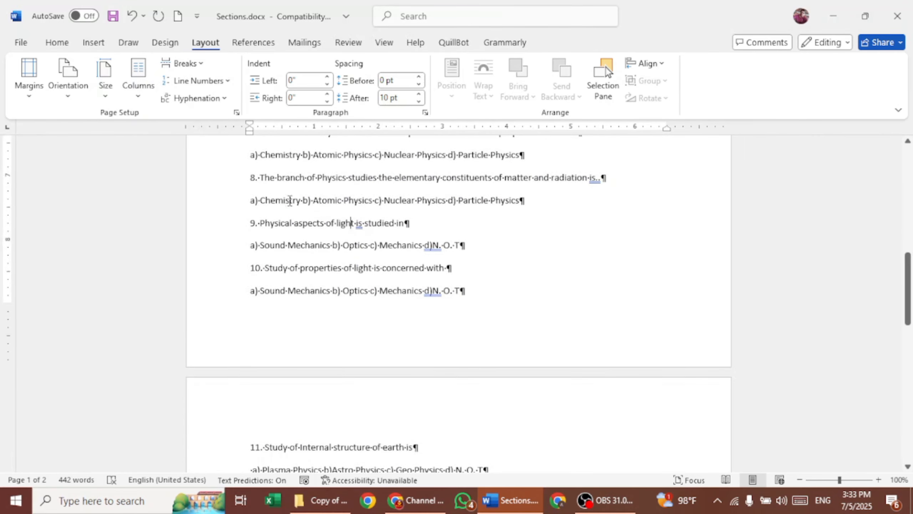
{"action": "left_click", "coordinate": [137, 70]}
{"action": "left_click", "coordinate": [170, 155]}
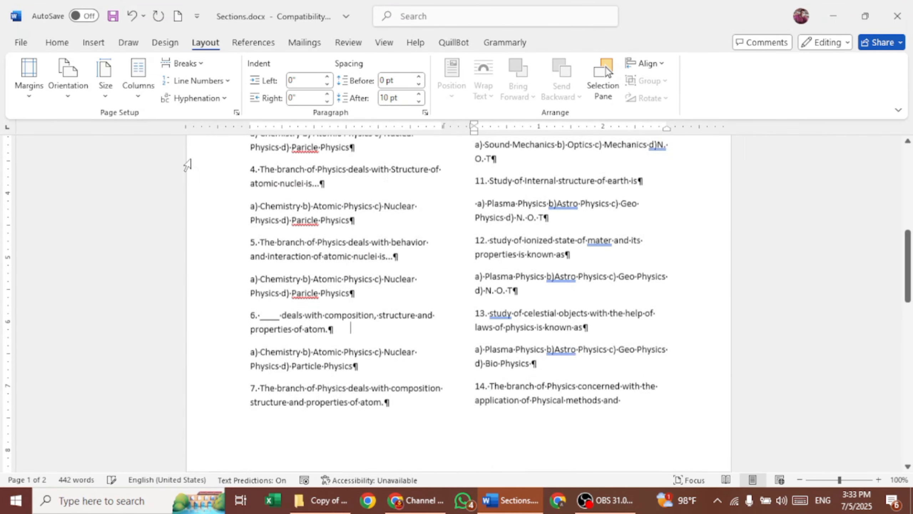
Insert a continuous section break directly before the Section B heading, separating it from the last multiple-choice question.
{"action": "scroll", "coordinate": [390, 206], "scroll_direction": "up", "scroll_amount": 6}
{"action": "scroll", "coordinate": [389, 206], "scroll_direction": "up", "scroll_amount": 3}
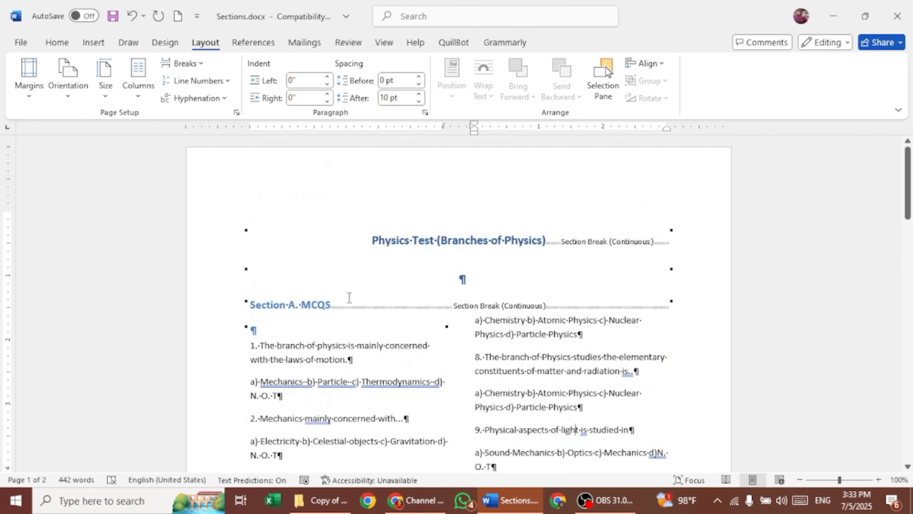
{"action": "scroll", "coordinate": [426, 306], "scroll_direction": "down", "scroll_amount": 12}
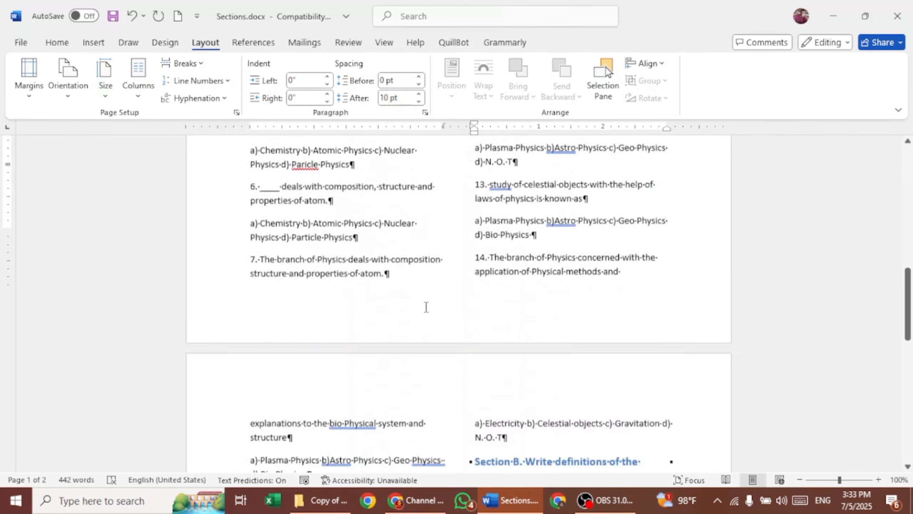
{"action": "scroll", "coordinate": [426, 305], "scroll_direction": "down", "scroll_amount": 3}
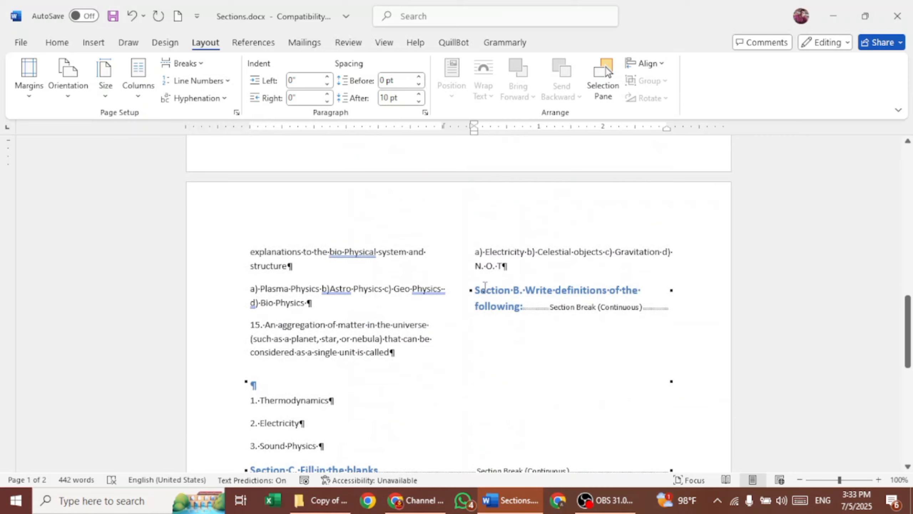
{"action": "left_click", "coordinate": [476, 292]}
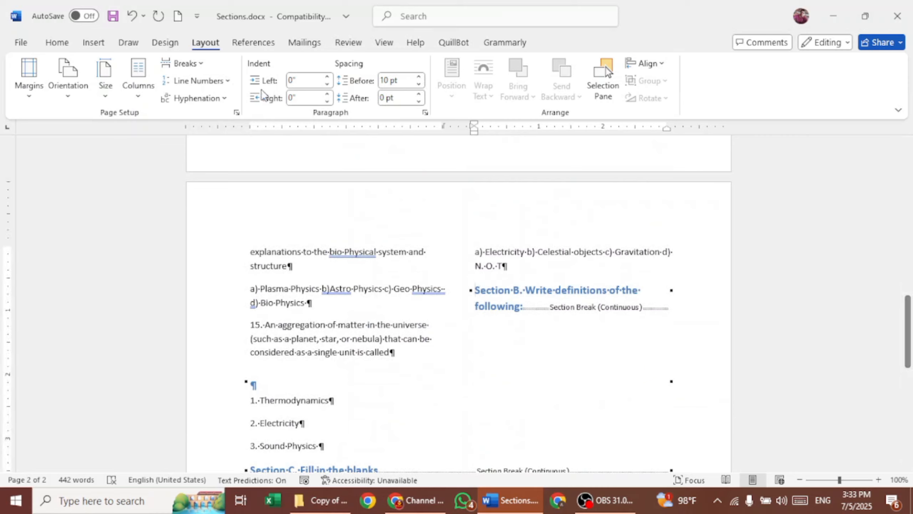
{"action": "left_click", "coordinate": [187, 66]}
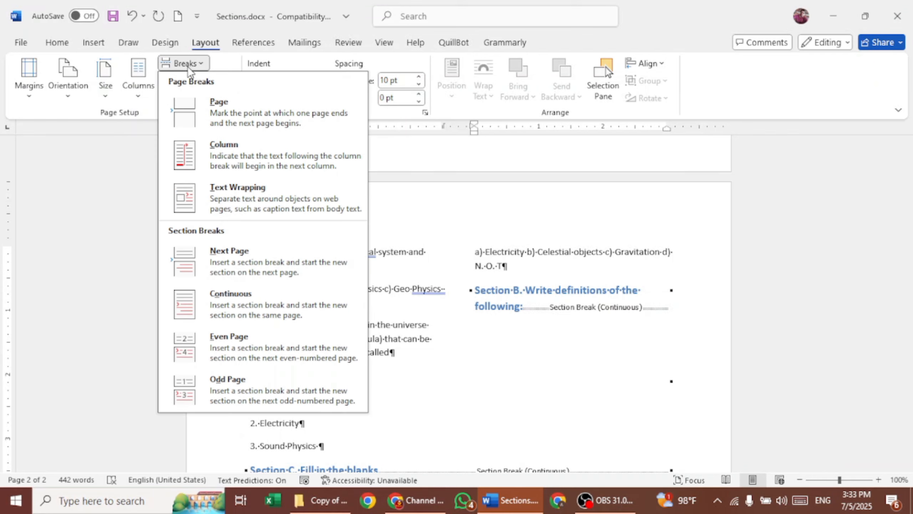
{"action": "left_click", "coordinate": [224, 301]}
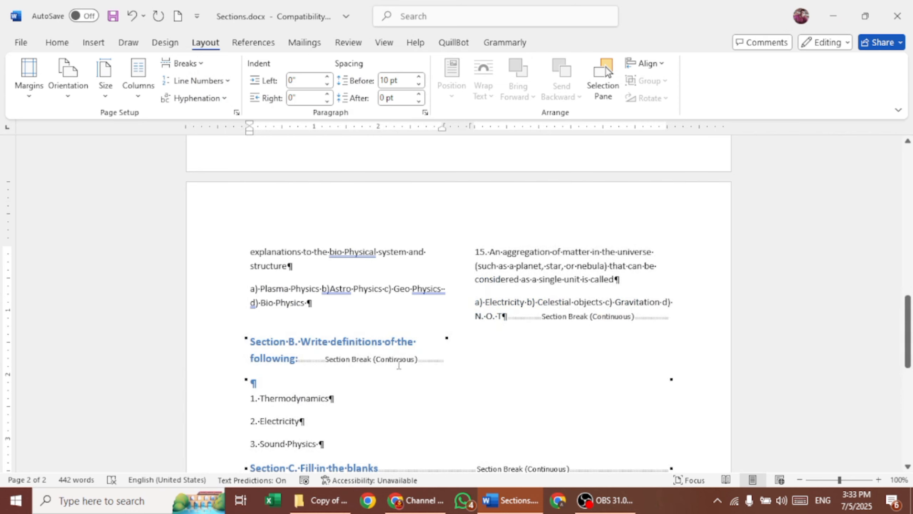
Set both the list of Section B definitions and the Section B heading to one column.
{"action": "scroll", "coordinate": [399, 366], "scroll_direction": "down", "scroll_amount": 3}
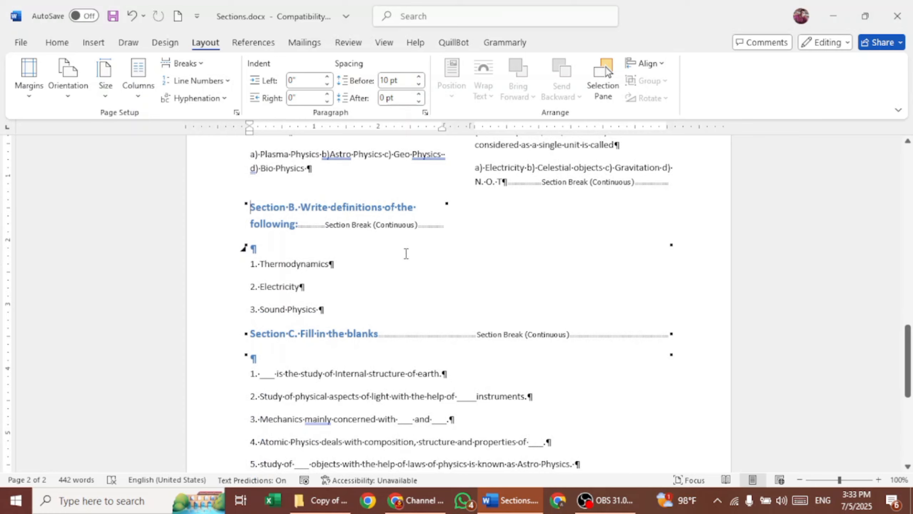
{"action": "left_click", "coordinate": [361, 272]}
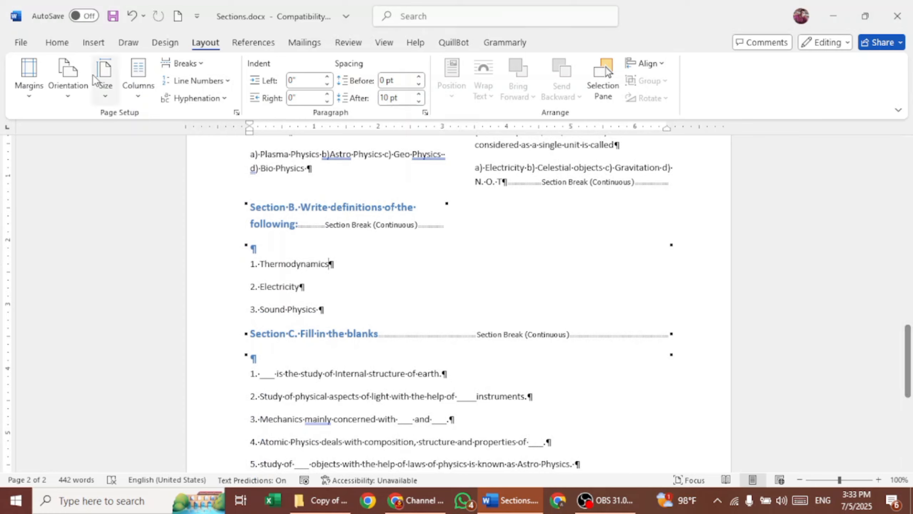
{"action": "left_click", "coordinate": [147, 86]}
{"action": "left_click", "coordinate": [180, 135]}
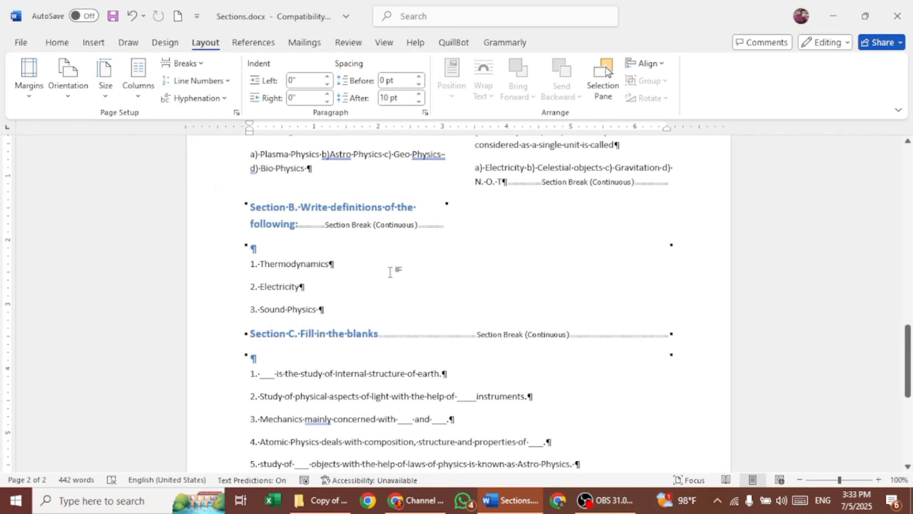
{"action": "left_click", "coordinate": [310, 208]}
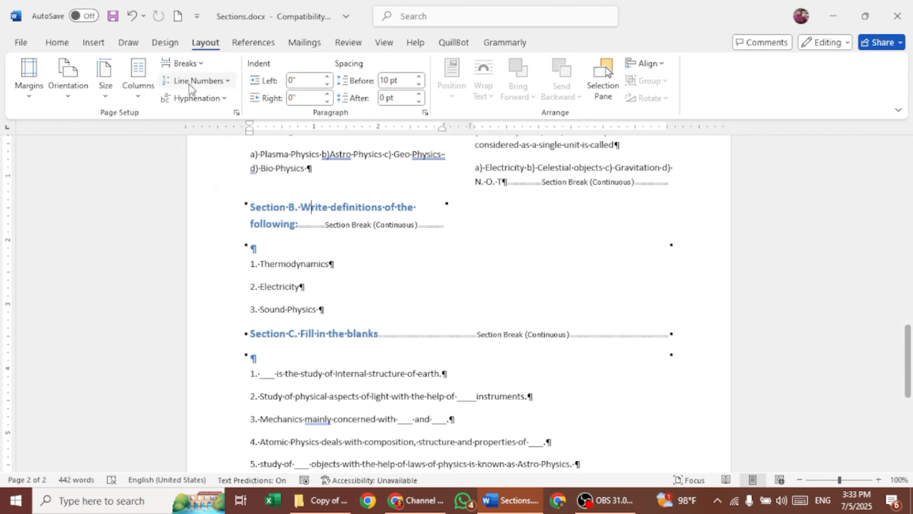
{"action": "left_click", "coordinate": [138, 78]}
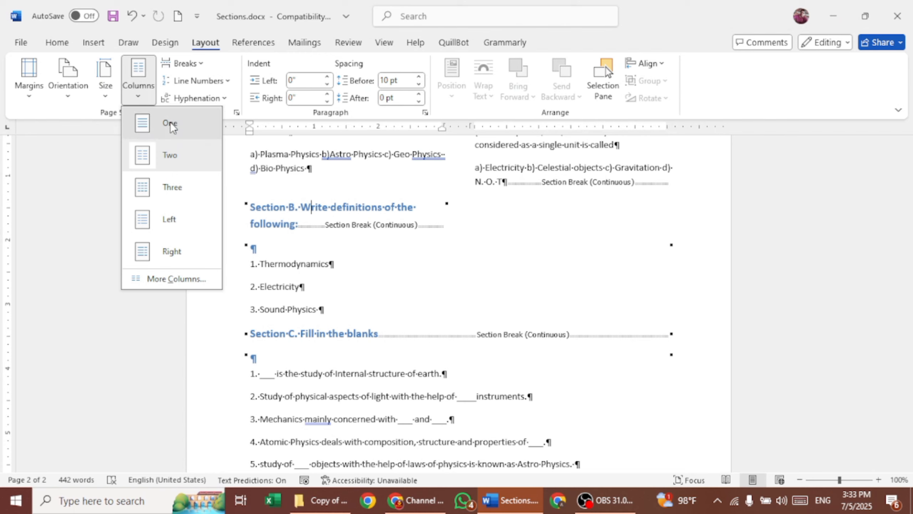
{"action": "left_click", "coordinate": [169, 123]}
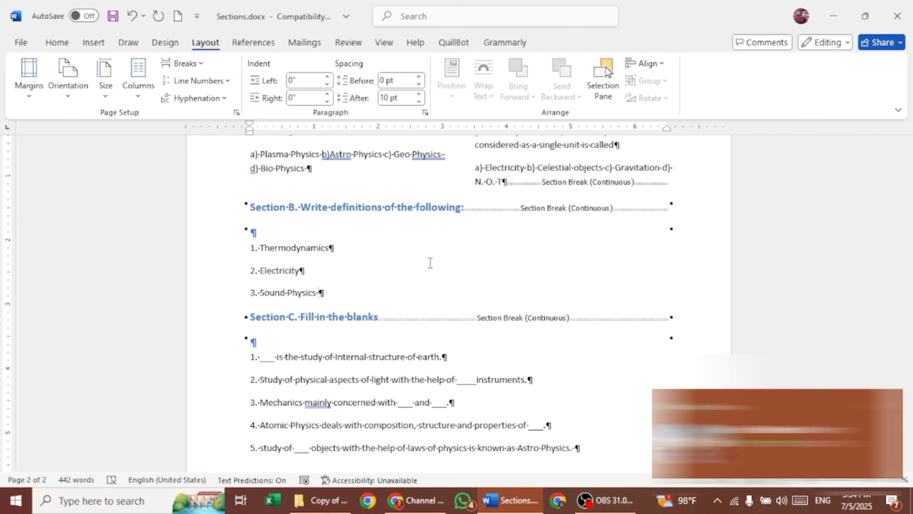
{"action": "scroll", "coordinate": [430, 262], "scroll_direction": "down", "scroll_amount": 6}
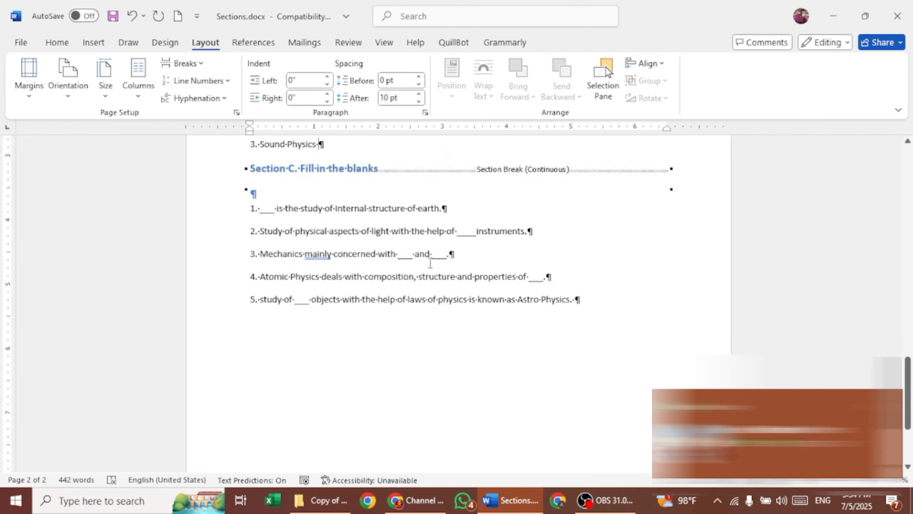
{"action": "scroll", "coordinate": [430, 262], "scroll_direction": "up", "scroll_amount": 15}
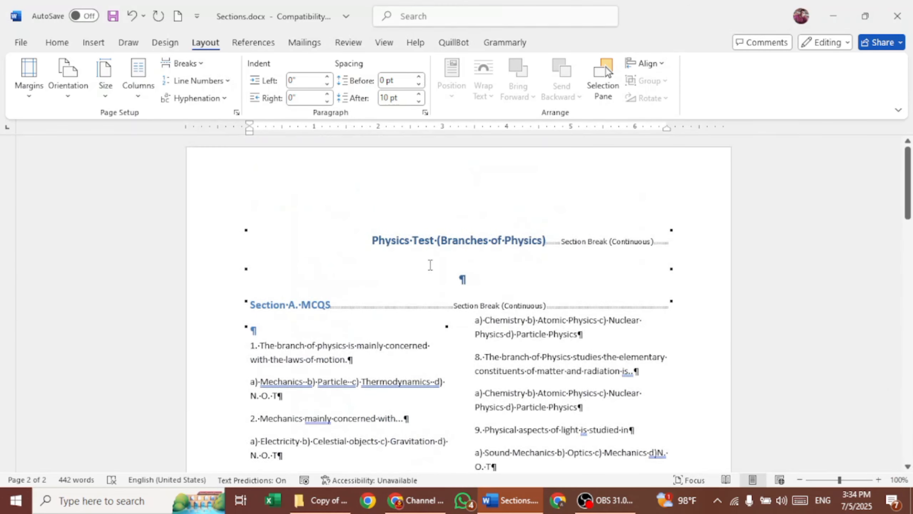